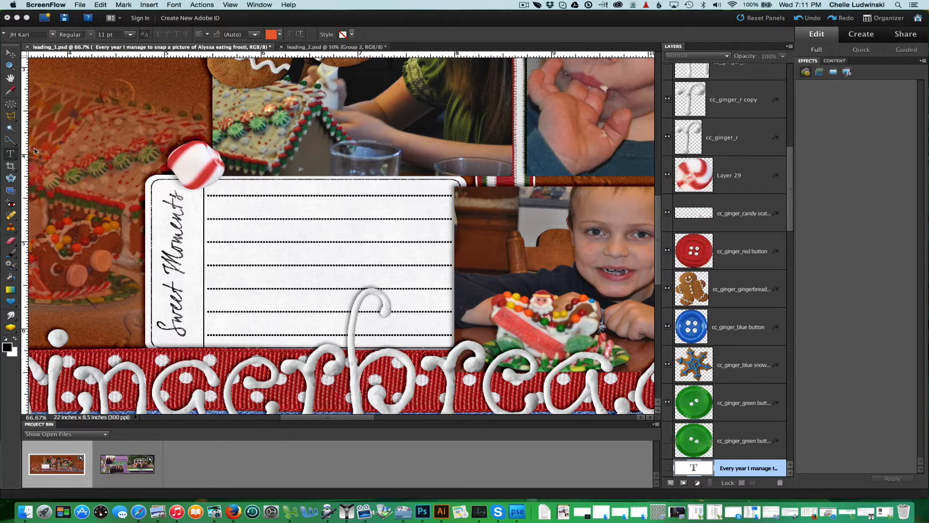
Draw a text box over the journaling card's lined area and paste the journaling text into it, then commit.
{"action": "left_click", "coordinate": [10, 154]}
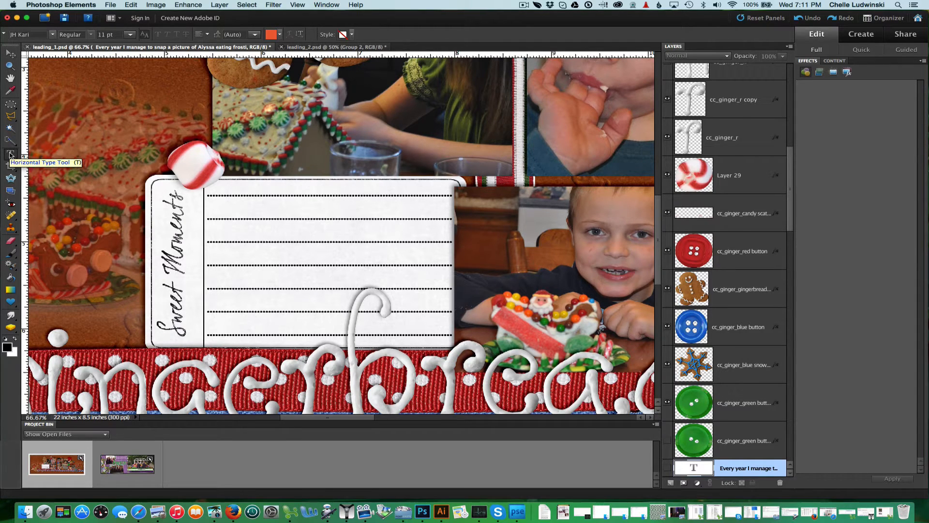
{"action": "left_click", "coordinate": [9, 154]}
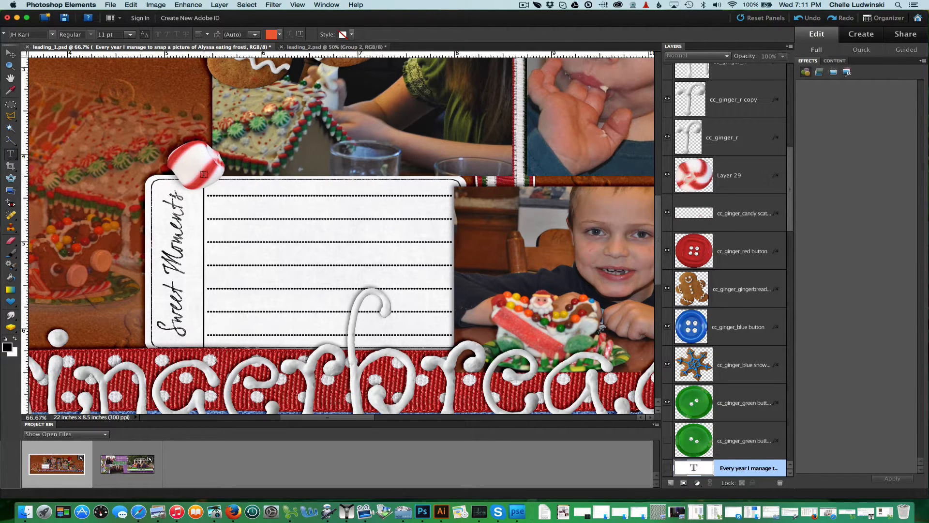
{"action": "left_click_drag", "start_coordinate": [203, 174], "coordinate": [453, 346]}
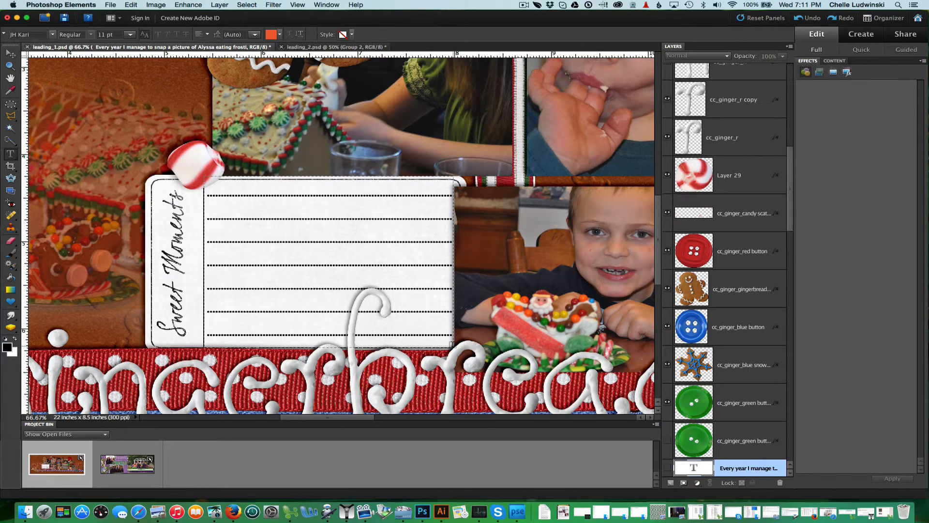
{"action": "left_click", "coordinate": [227, 189]}
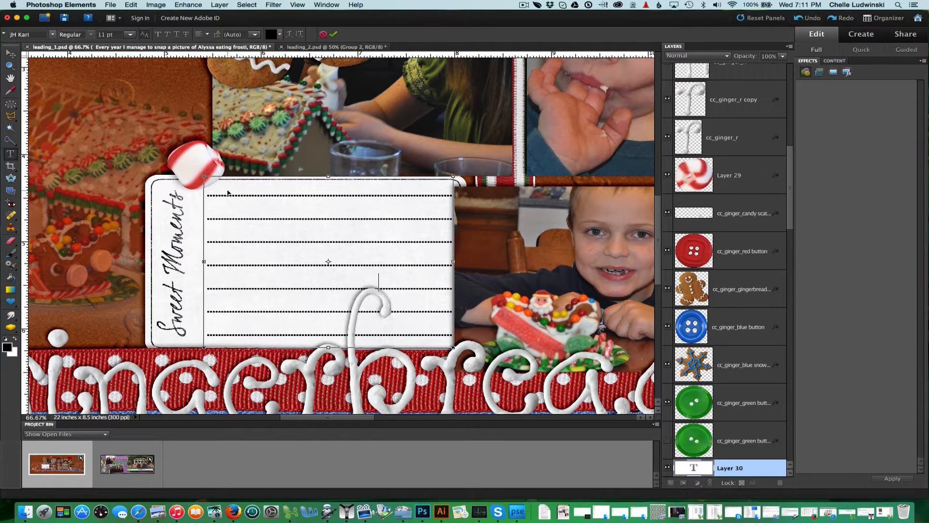
{"action": "type", "text": "Every year I manage to snap a picture of Alyssa eating frosting, but this year Kasey joined her. This year we decorated with a purpose --we delivered the \"Mommy\" houses when we went caroling"}
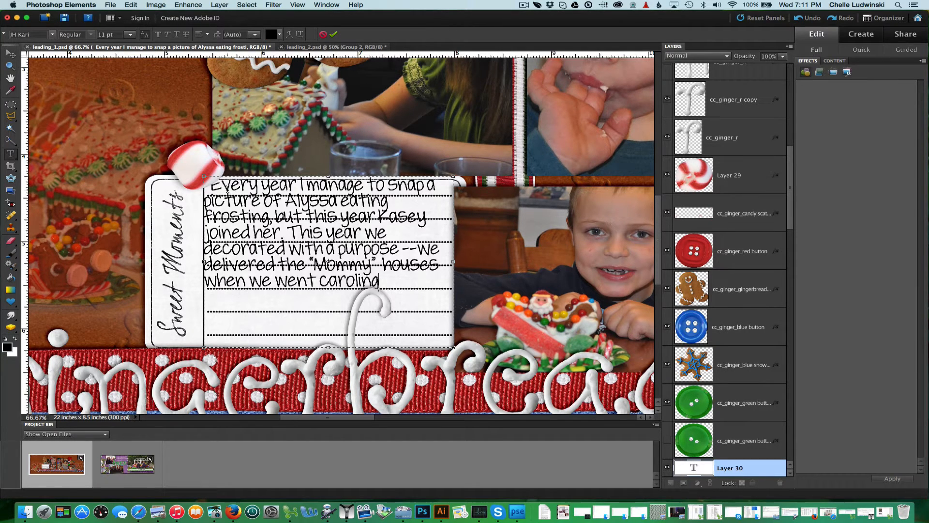
{"action": "left_click", "coordinate": [335, 36]}
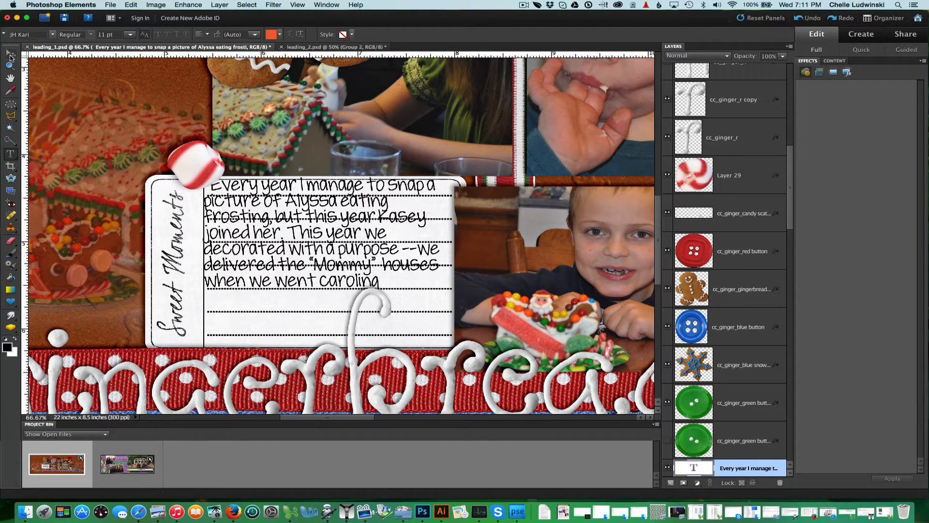
Nudge the journaling text layer down slightly with the Move tool.
{"action": "left_click", "coordinate": [10, 54]}
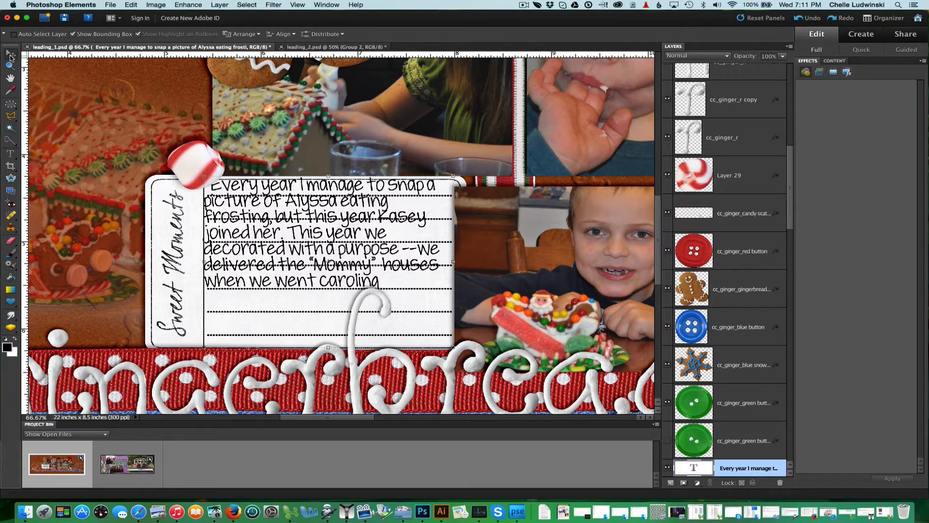
{"action": "key", "text": "Down"}
{"action": "key", "text": "Down"}
{"action": "key", "text": "Down"}
{"action": "key", "text": "Down"}
{"action": "key", "text": "Down"}
{"action": "key", "text": "Down"}
{"action": "key", "text": "Down"}
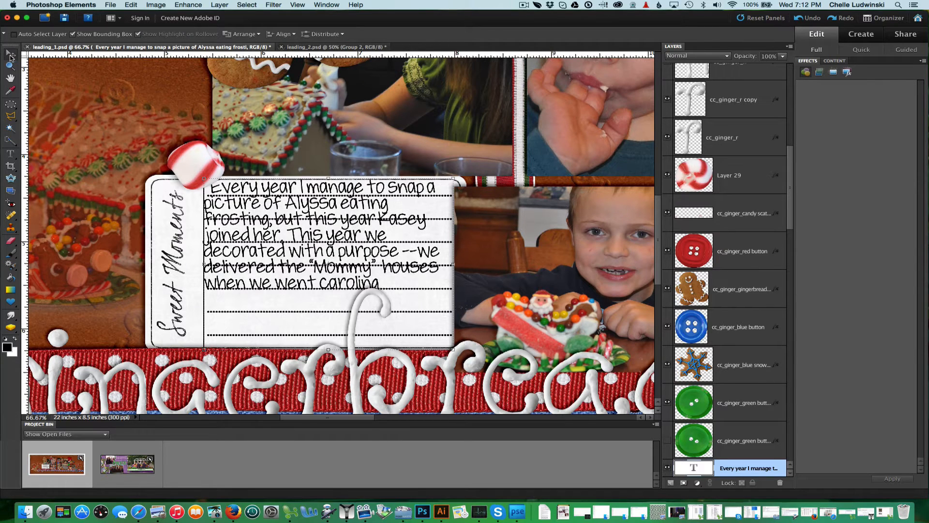
{"action": "key", "text": "Down"}
{"action": "key", "text": "Down"}
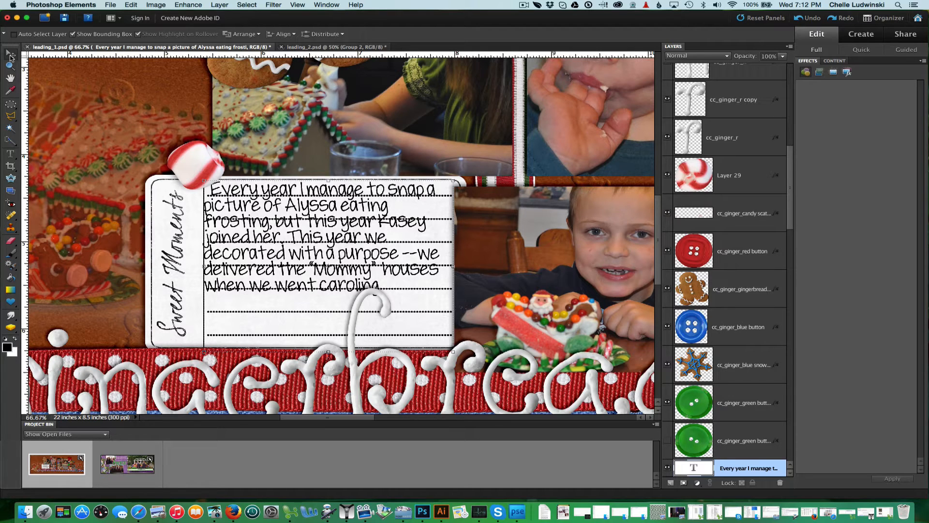
Select all the journaling text and try leading values of 18 pt and 24 pt.
{"action": "left_click", "coordinate": [10, 153]}
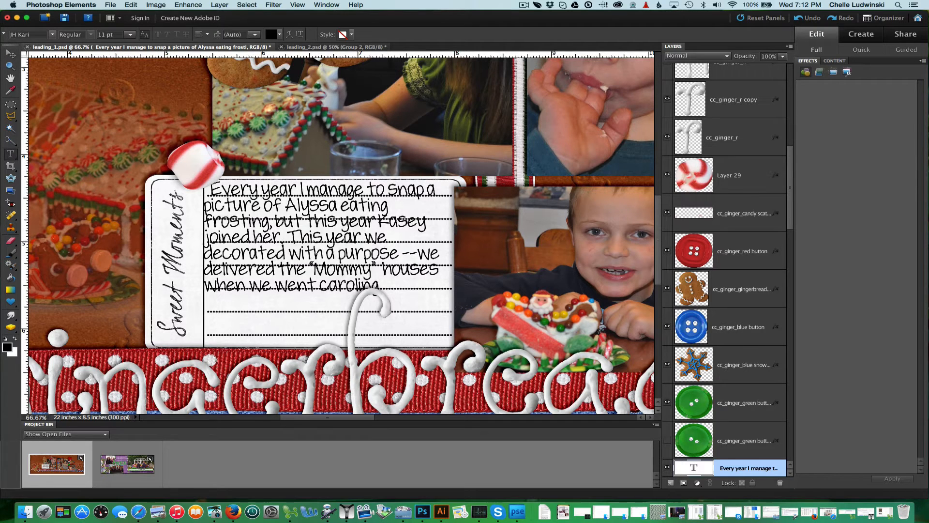
{"action": "left_click", "coordinate": [261, 239]}
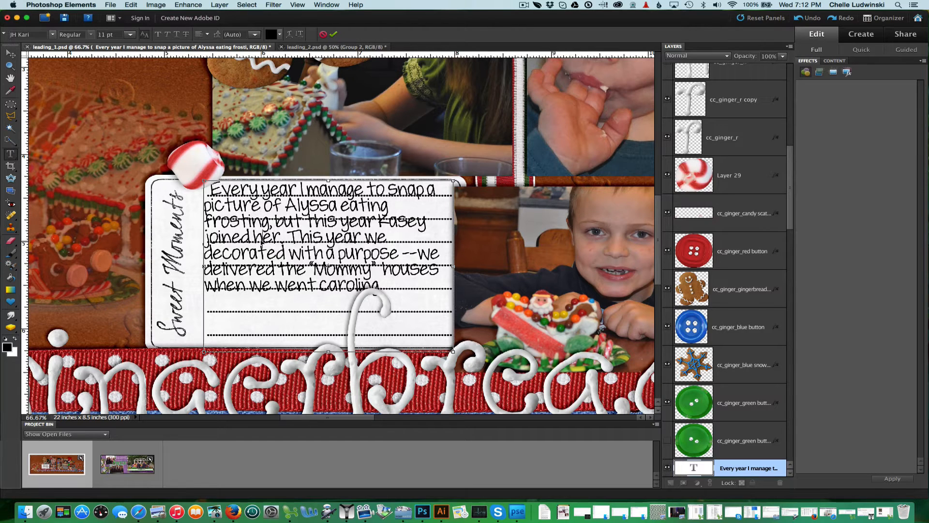
{"action": "key", "text": "super+a"}
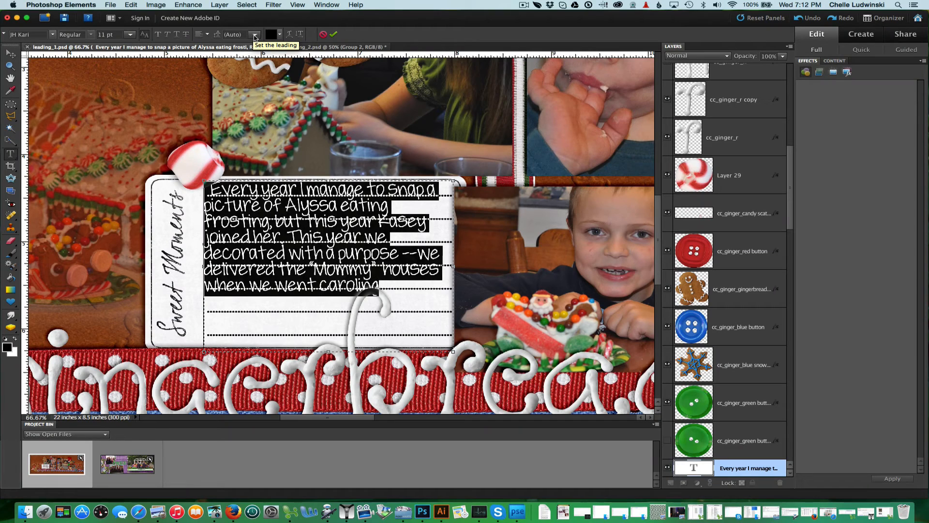
{"action": "left_click", "coordinate": [255, 37]}
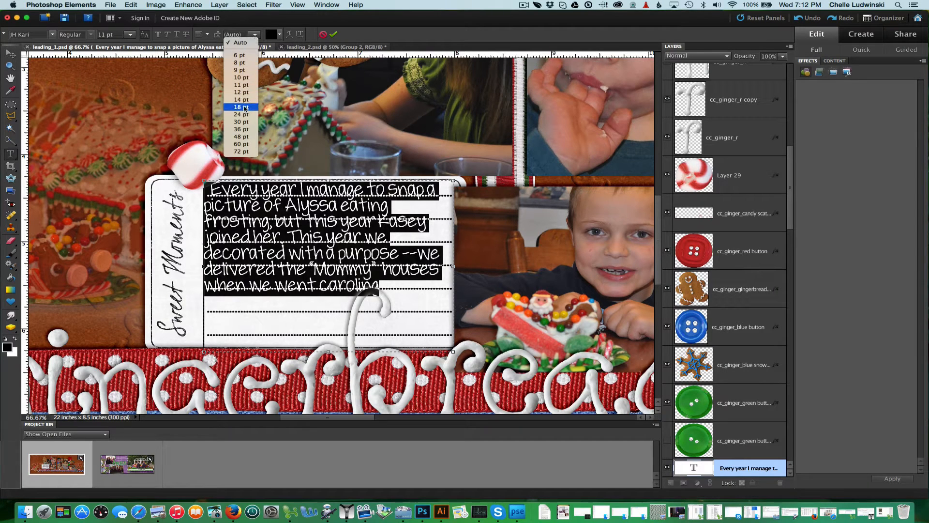
{"action": "left_click", "coordinate": [244, 107]}
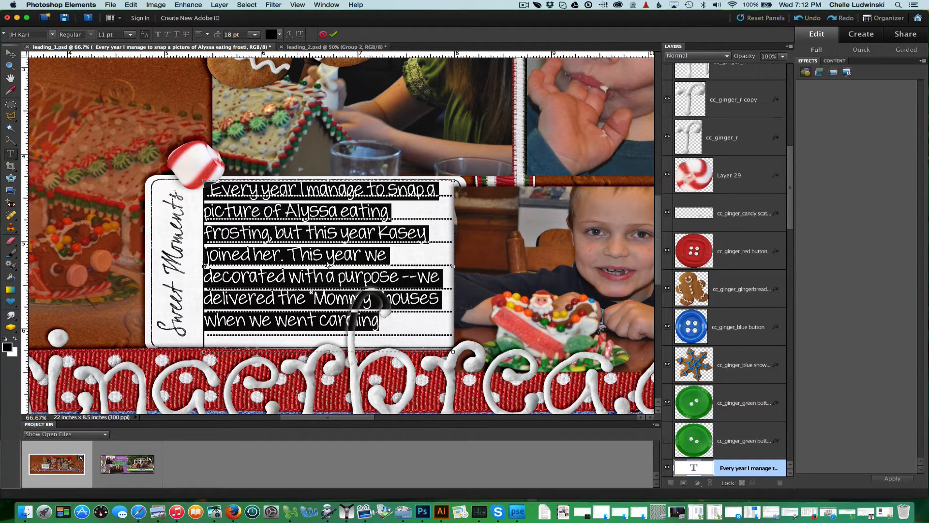
{"action": "left_click", "coordinate": [253, 34]}
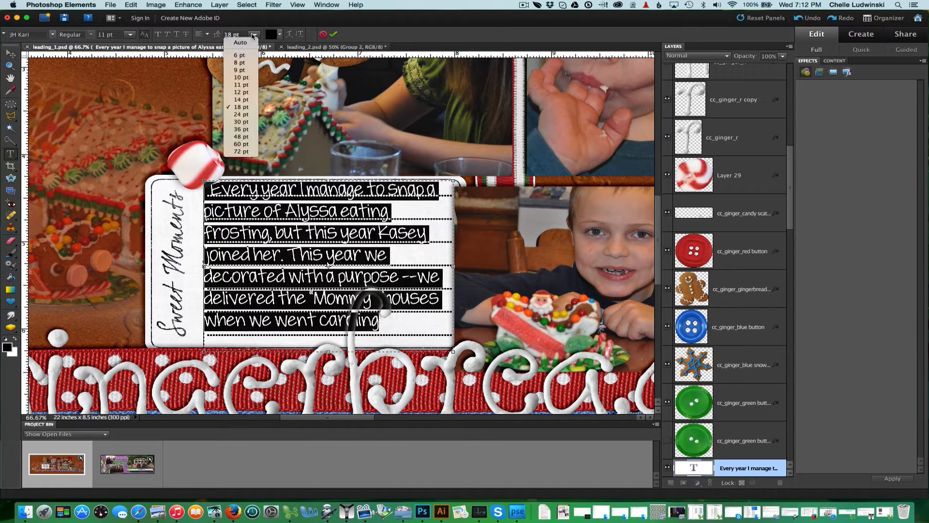
{"action": "left_click", "coordinate": [241, 115]}
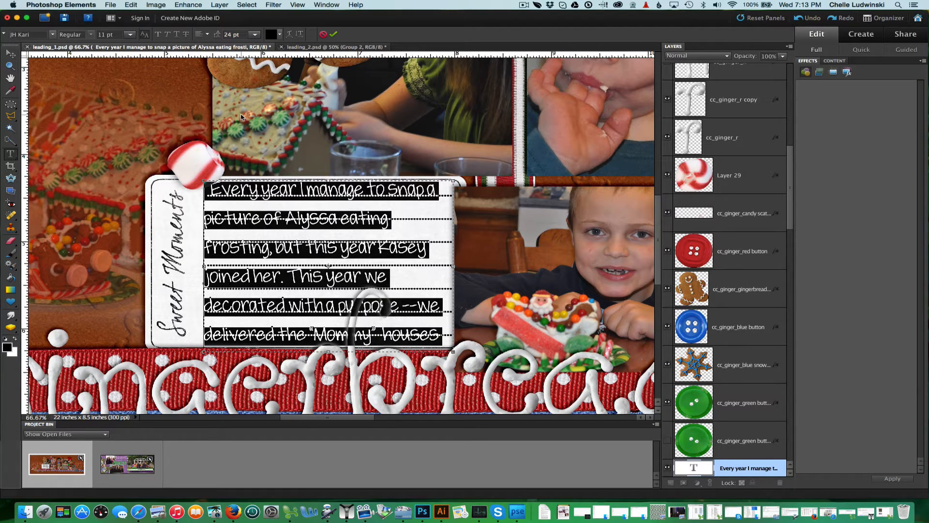
Try leading values of 21 pt and 20 pt for the journaling text.
{"action": "left_click", "coordinate": [230, 34]}
{"action": "type", "text": "21"}
{"action": "key", "text": "Return"}
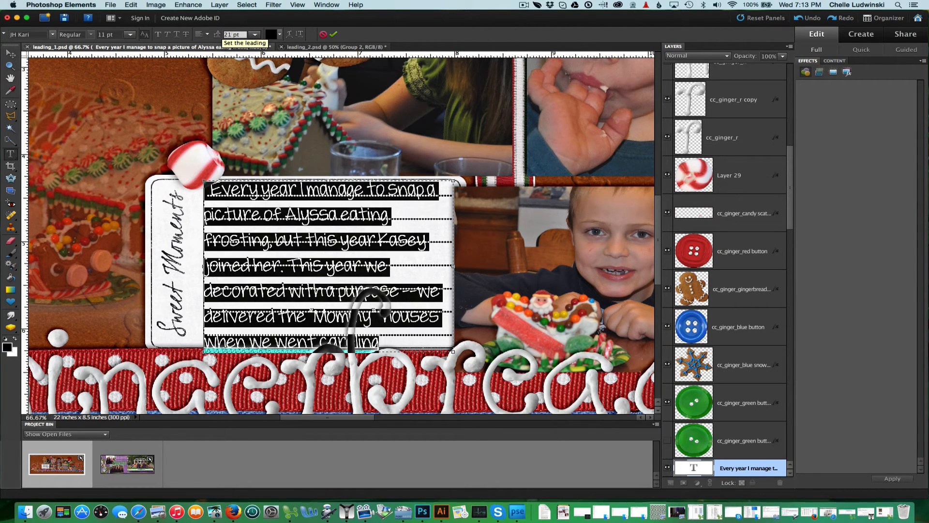
{"action": "left_click", "coordinate": [233, 34]}
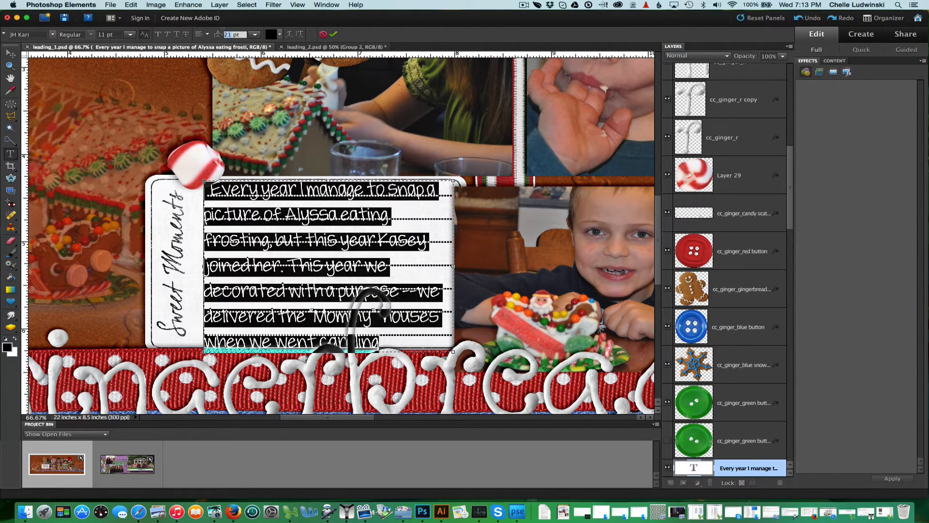
{"action": "type", "text": "20"}
{"action": "key", "text": "Return"}
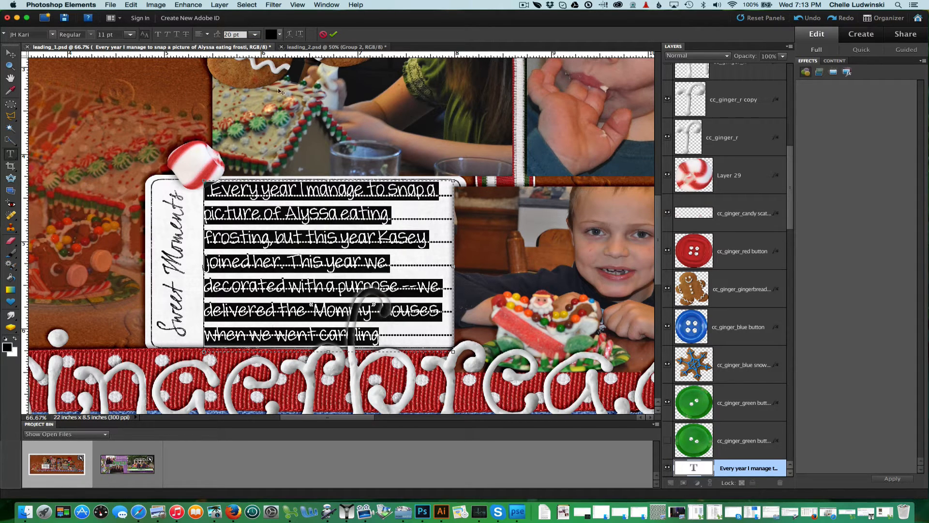
Fine-tune the journaling text's leading to 19.2 pt so lines sit on the card's rules, and commit the edit.
{"action": "key", "text": "BackSpace"}
{"action": "key", "text": "BackSpace"}
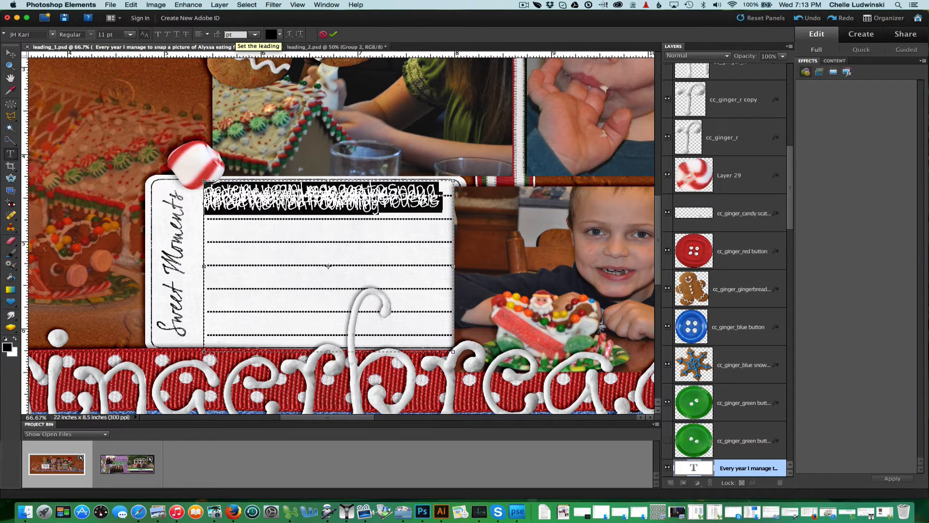
{"action": "type", "text": "19"}
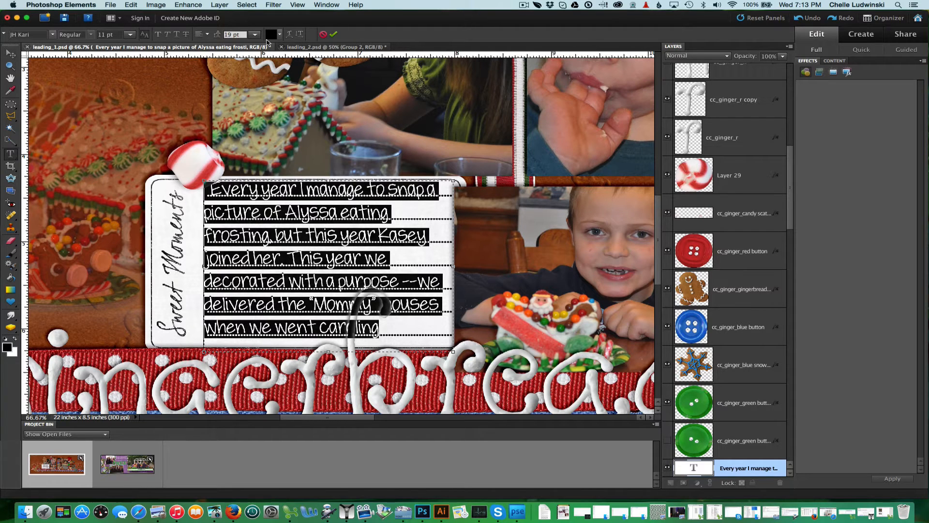
{"action": "type", "text": ".5"}
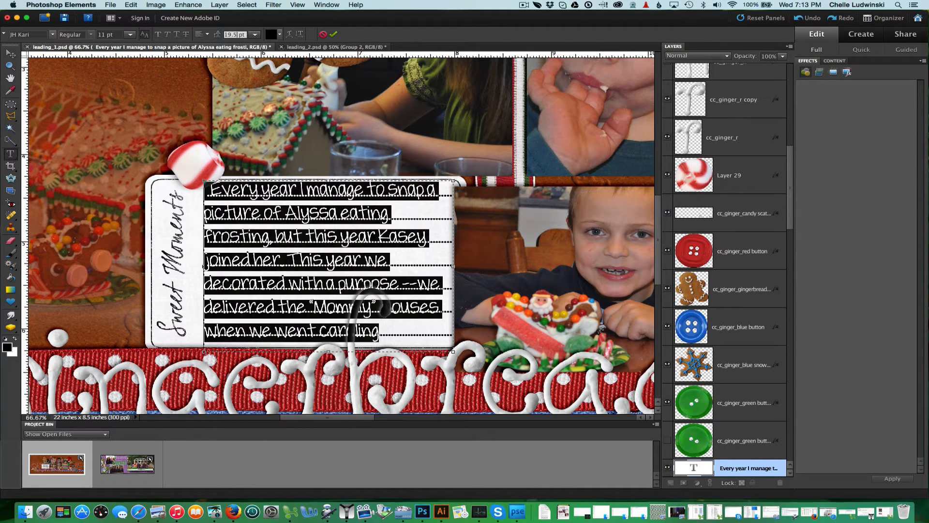
{"action": "key", "text": "BackSpace"}
{"action": "type", "text": "3"}
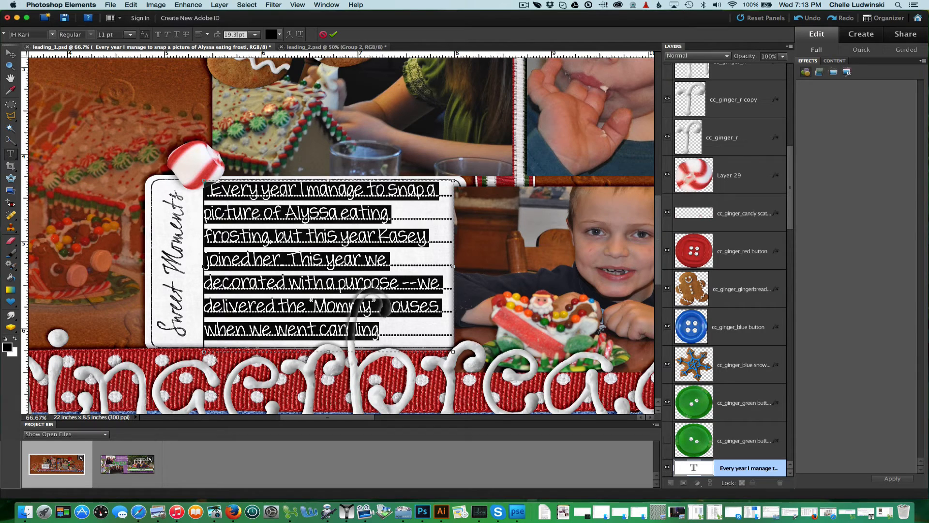
{"action": "key", "text": "BackSpace"}
{"action": "key", "text": "BackSpace"}
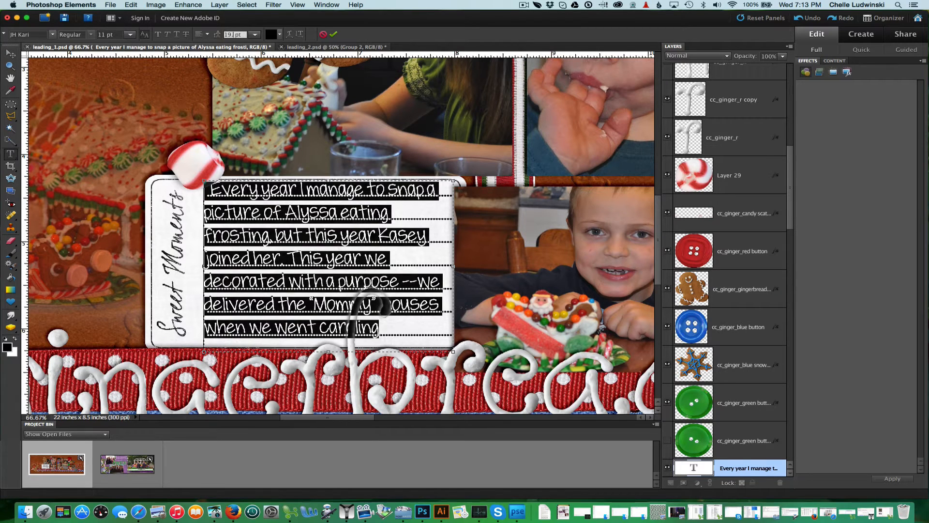
{"action": "type", "text": ".1"}
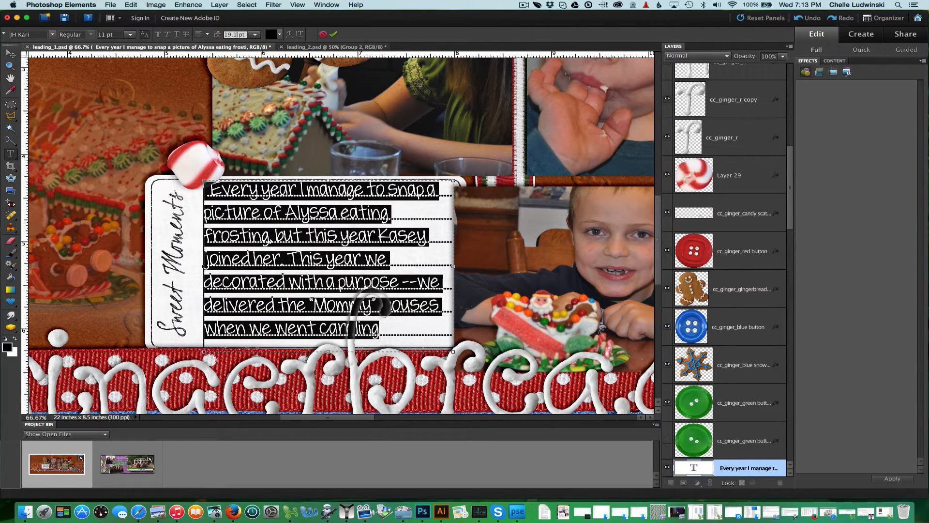
{"action": "key", "text": "BackSpace"}
{"action": "type", "text": "2"}
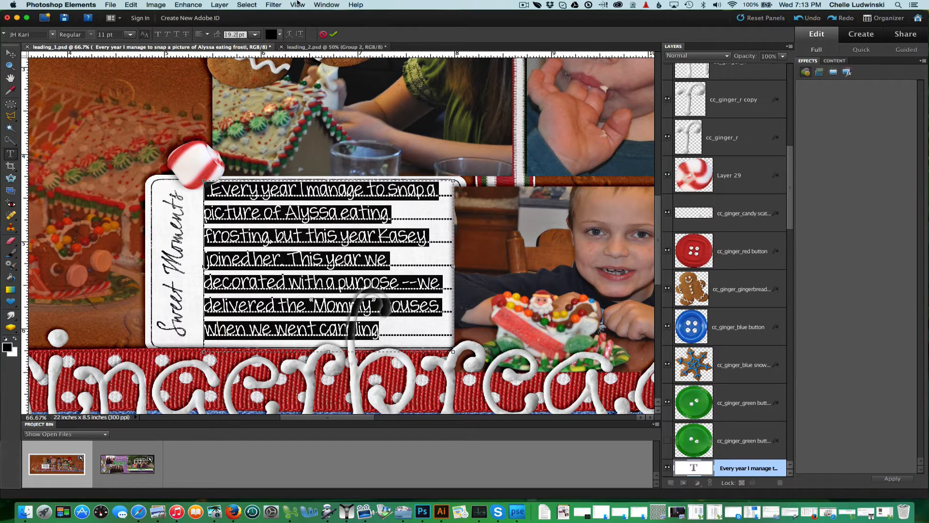
{"action": "left_click", "coordinate": [334, 35]}
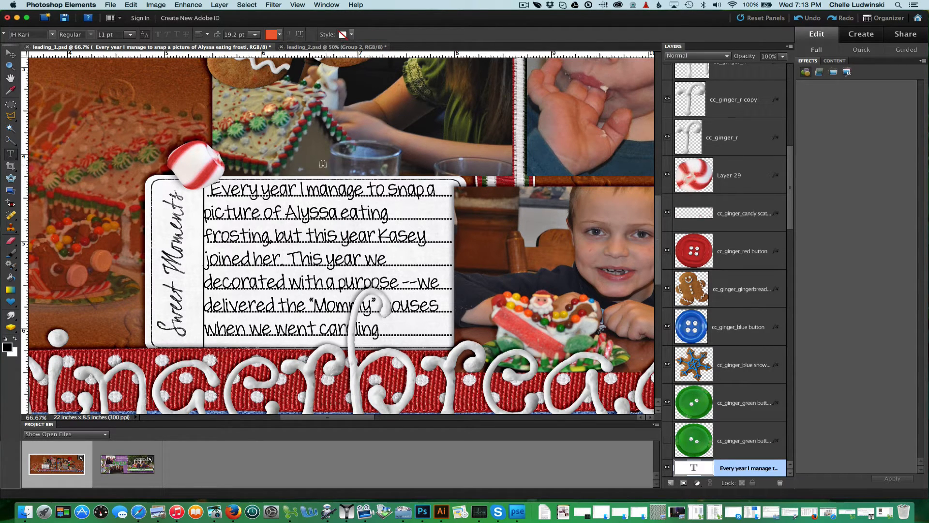
Switch to the leading_2 document and select all of the paragraph text above the title.
{"action": "left_click", "coordinate": [297, 47]}
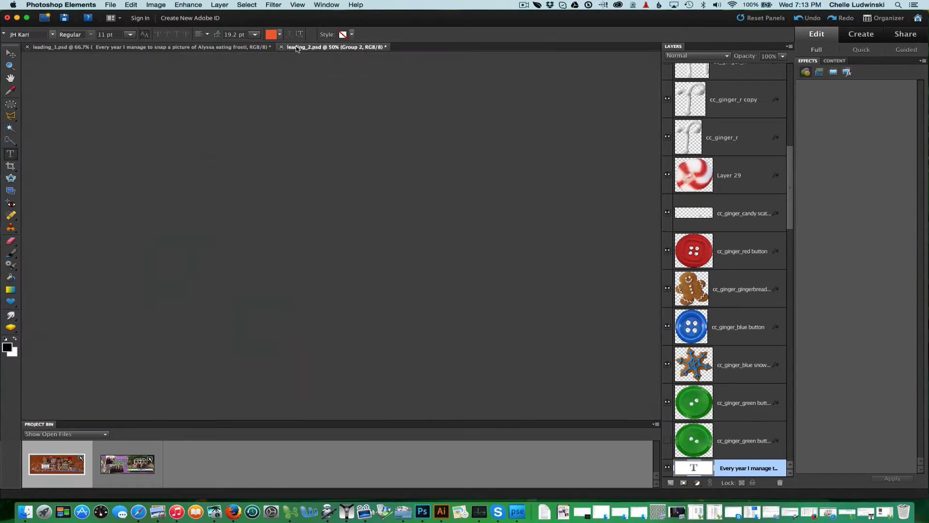
{"action": "scroll", "coordinate": [388, 182], "scroll_direction": "up", "scroll_amount": 1}
{"action": "scroll", "coordinate": [388, 182], "scroll_direction": "right", "scroll_amount": 1}
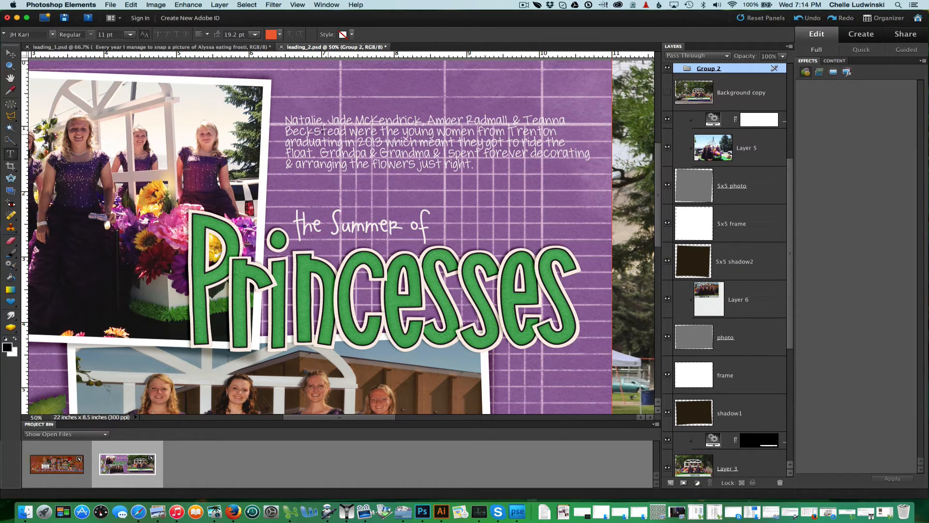
{"action": "left_click", "coordinate": [310, 121]}
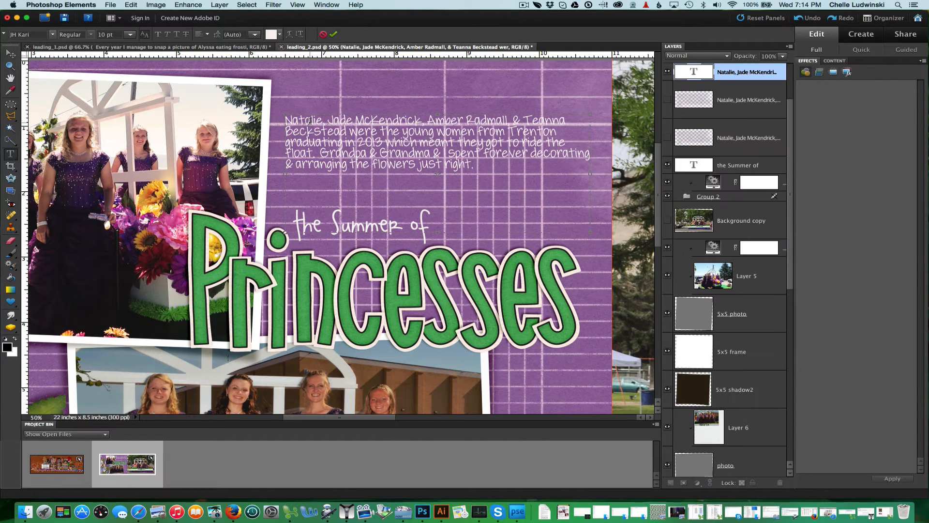
{"action": "key", "text": "super+a"}
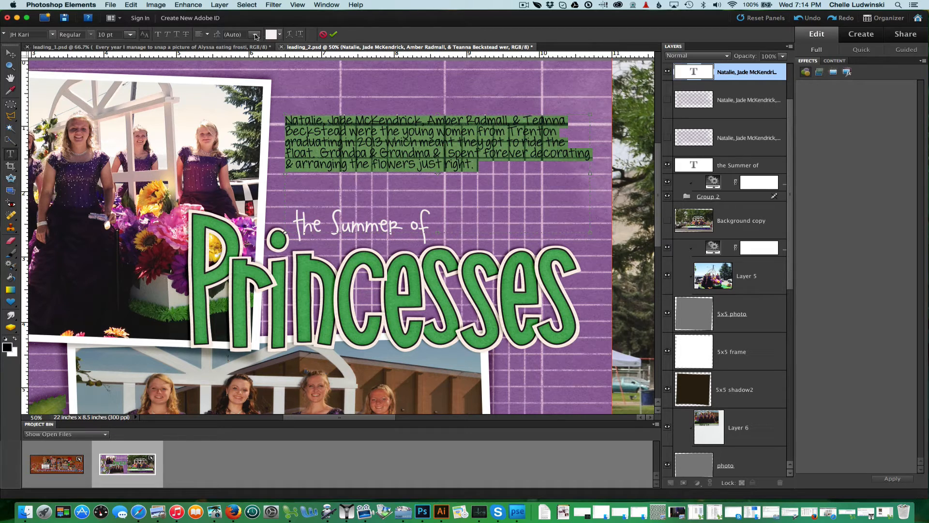
Try leading values of 12 pt and 14 pt for the paragraph text.
{"action": "left_click", "coordinate": [255, 35]}
{"action": "left_click", "coordinate": [241, 92]}
{"action": "left_click", "coordinate": [256, 34]}
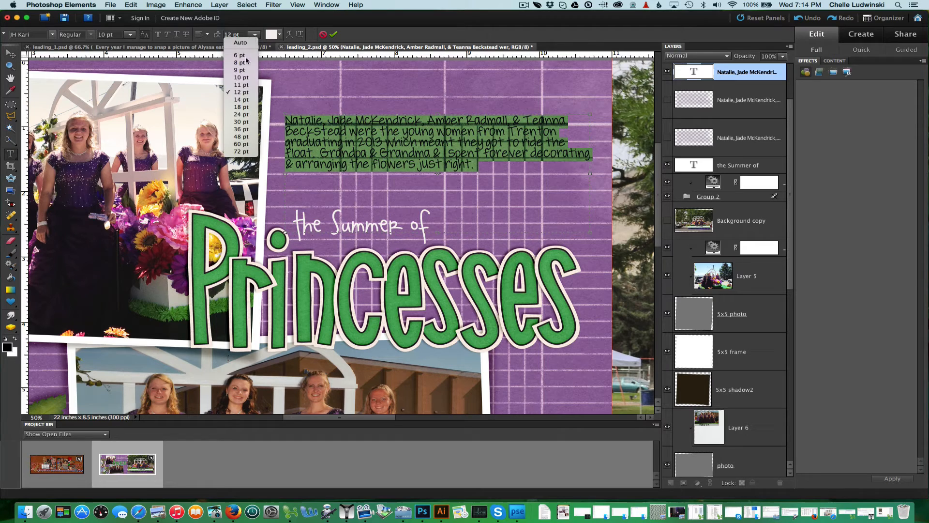
{"action": "left_click", "coordinate": [241, 103]}
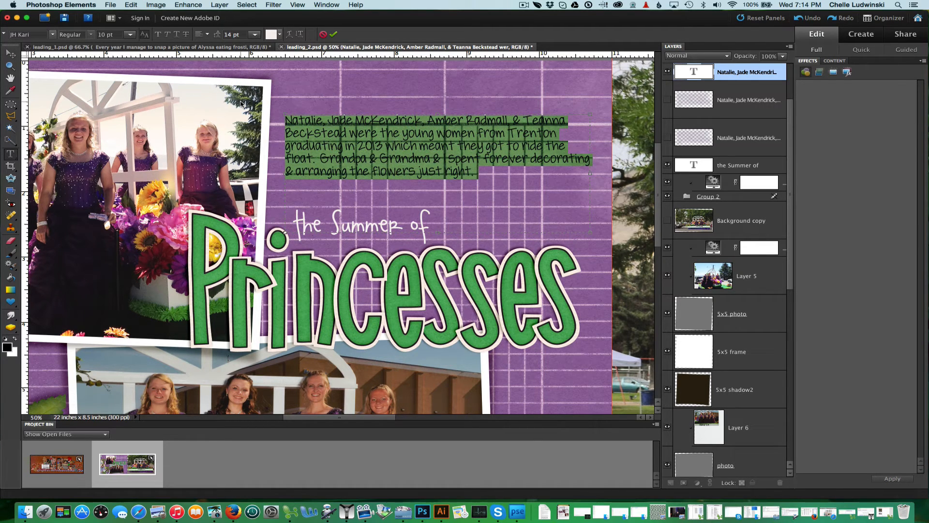
Set the paragraph text's leading to 18 pt and commit the edit.
{"action": "left_click", "coordinate": [254, 34]}
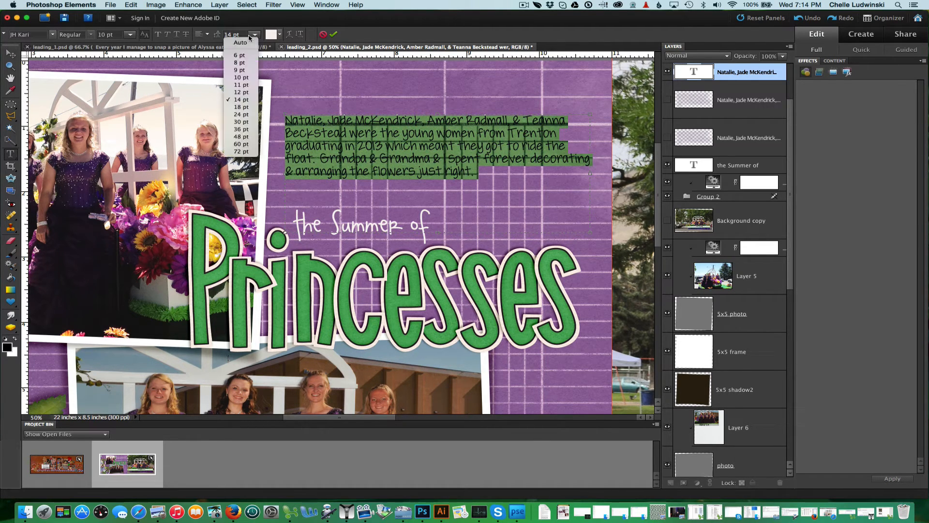
{"action": "left_click", "coordinate": [237, 107]}
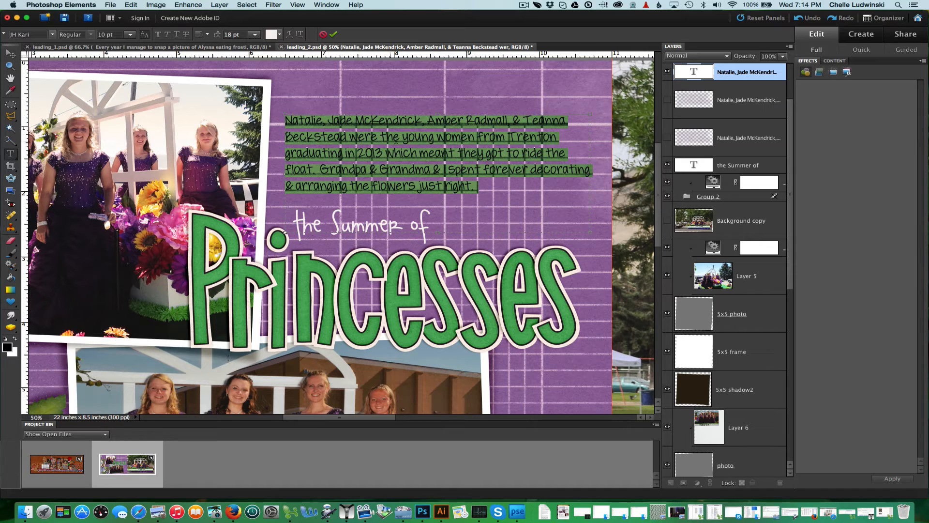
{"action": "left_click", "coordinate": [335, 36]}
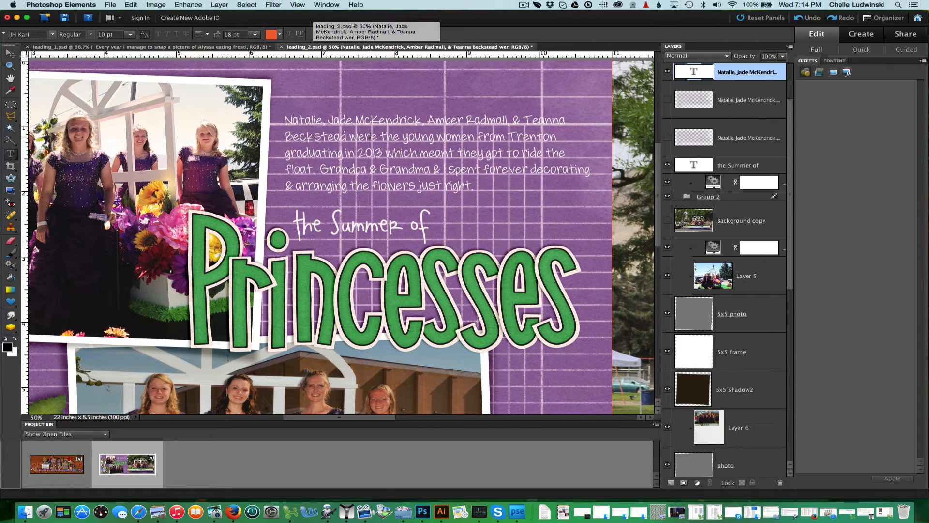
Switch to Photoshop CC 2014 and select all of the journaling text on the card in leading_1.
{"action": "left_click", "coordinate": [422, 512]}
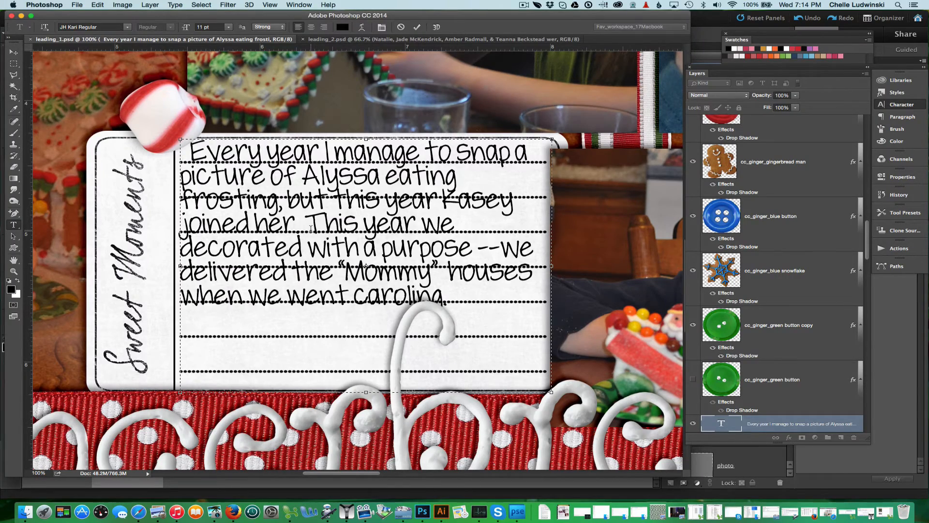
{"action": "key", "text": "super+a"}
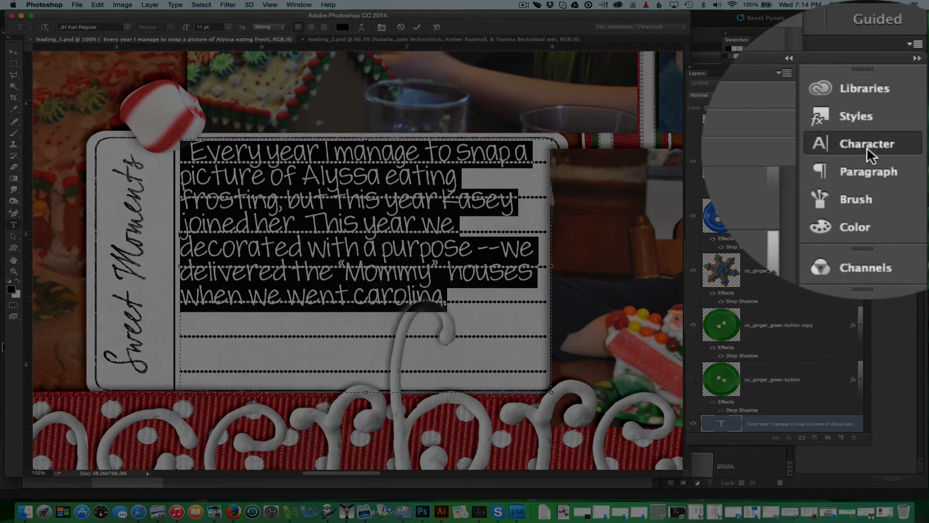
Set the journaling text's leading to 19.2 pt in the Character panel so lines sit on the rules, and commit the edit.
{"action": "left_click", "coordinate": [867, 145]}
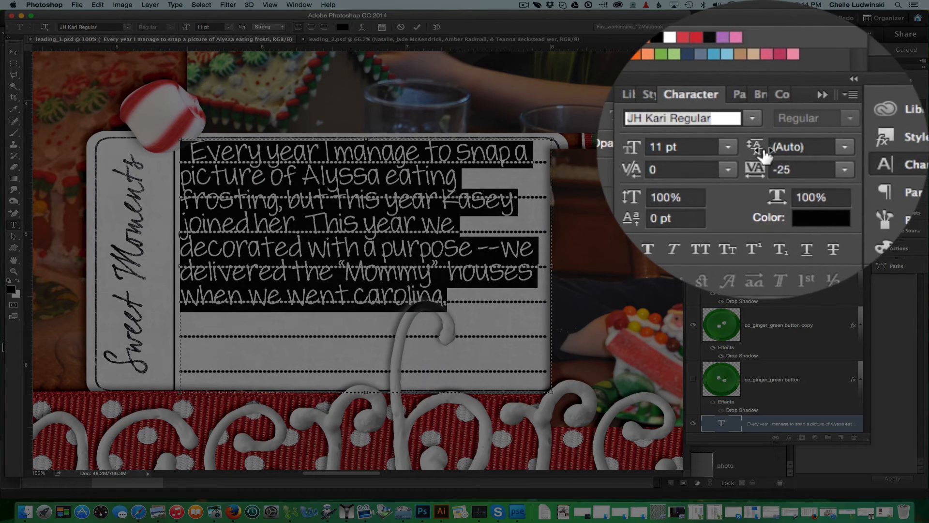
{"action": "left_click", "coordinate": [780, 153]}
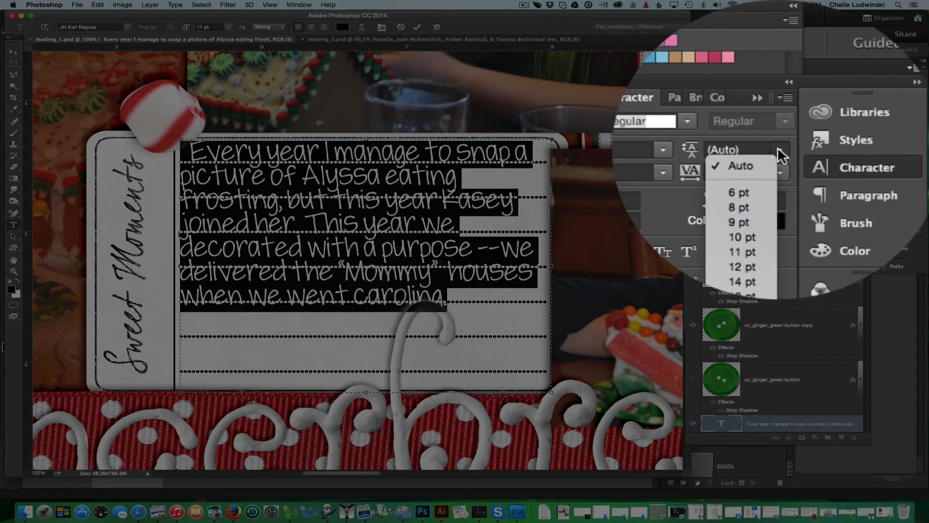
{"action": "left_click", "coordinate": [762, 153]}
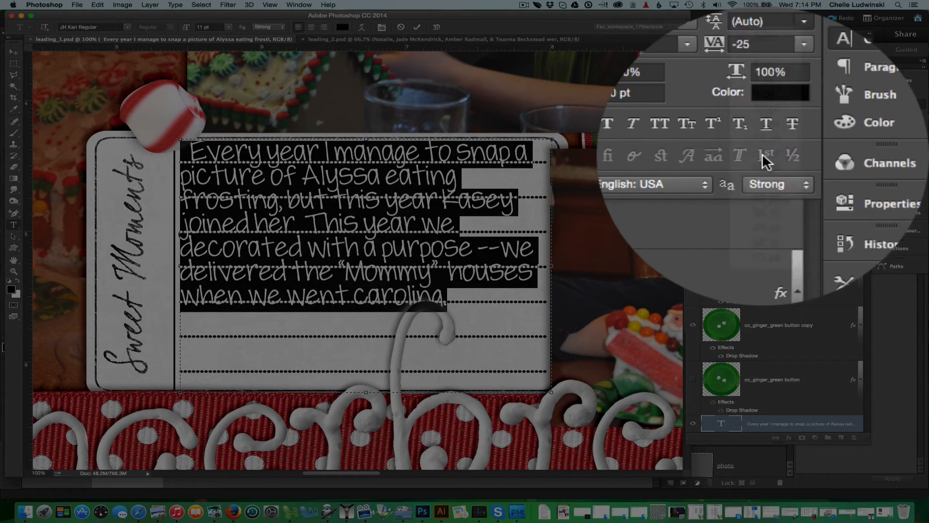
{"action": "left_click", "coordinate": [763, 148]}
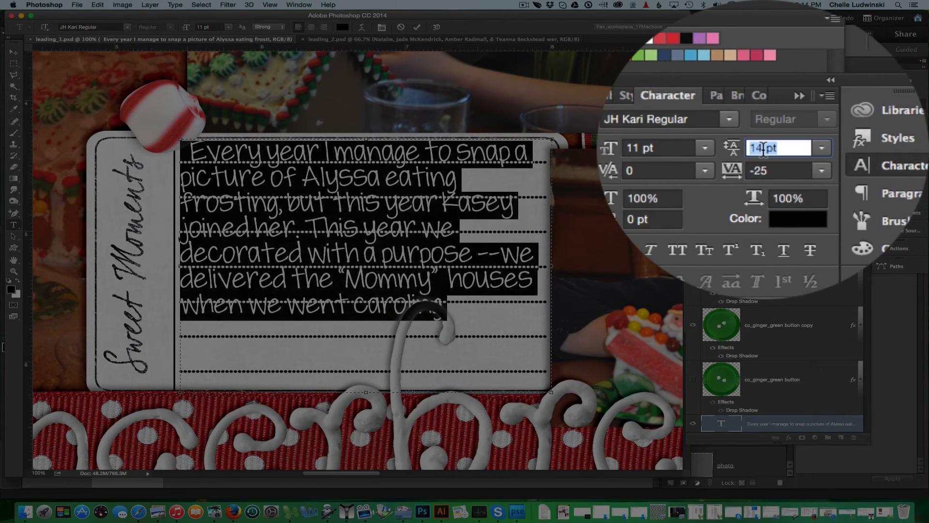
{"action": "left_click_drag", "start_coordinate": [763, 149], "coordinate": [753, 149]}
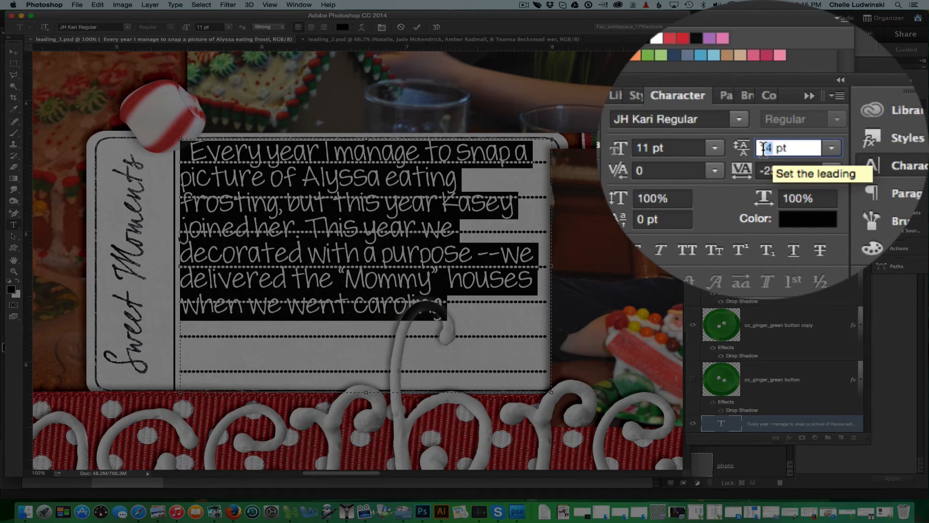
{"action": "key", "text": "BackSpace"}
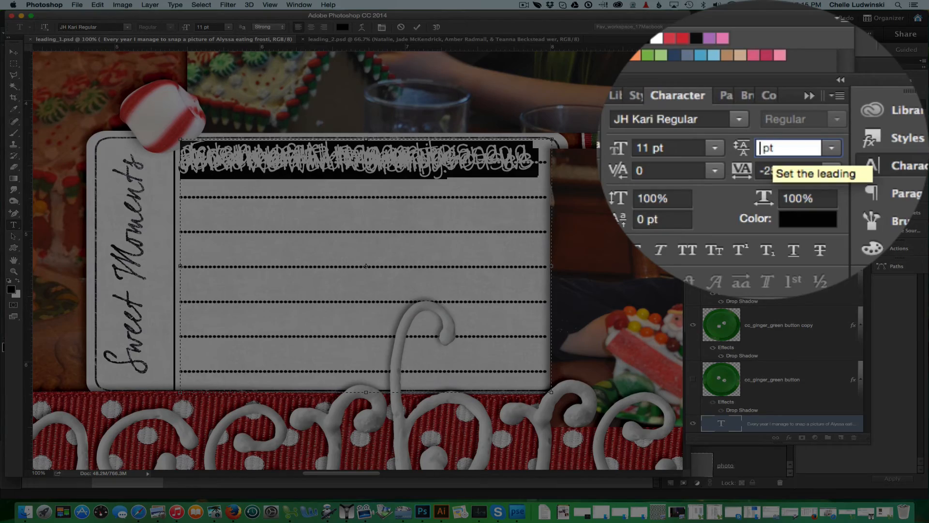
{"action": "type", "text": "19.2"}
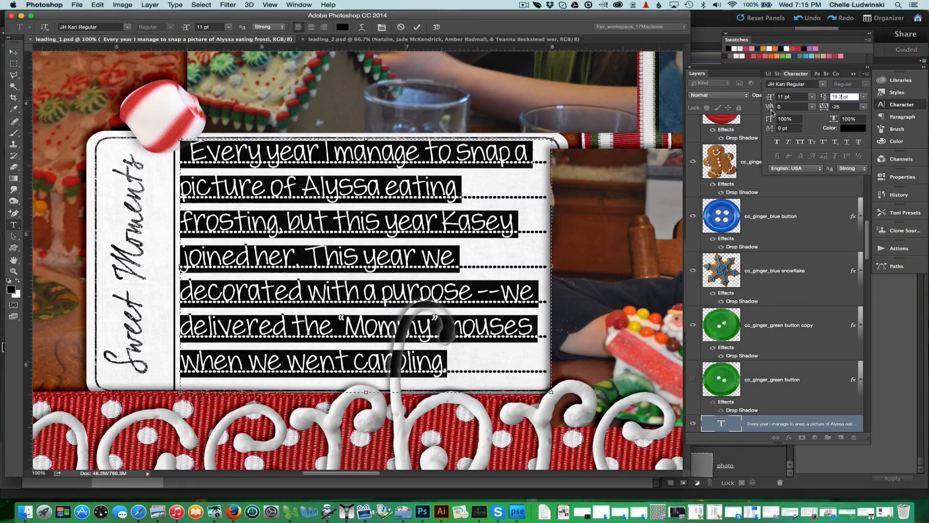
{"action": "left_click", "coordinate": [416, 28]}
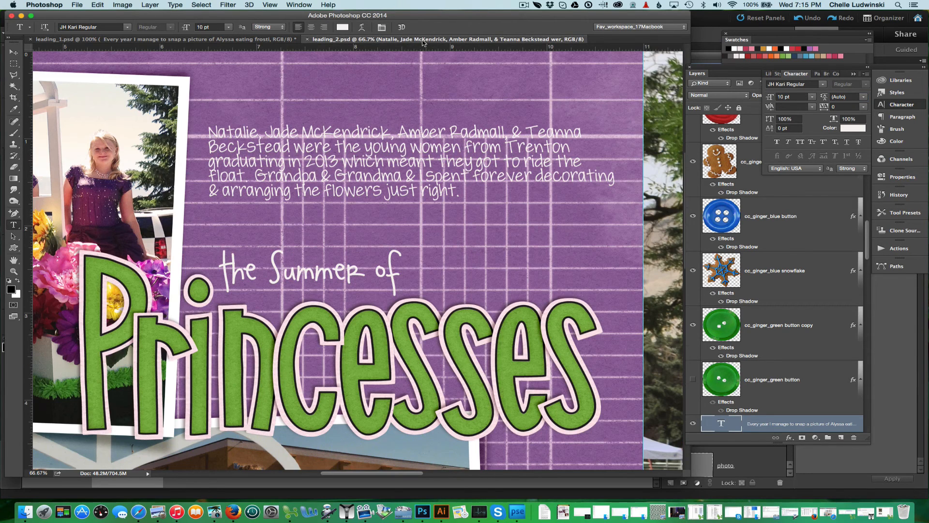
Switch to the leading_2 document and select all of the paragraph text above the title.
{"action": "left_click", "coordinate": [409, 39]}
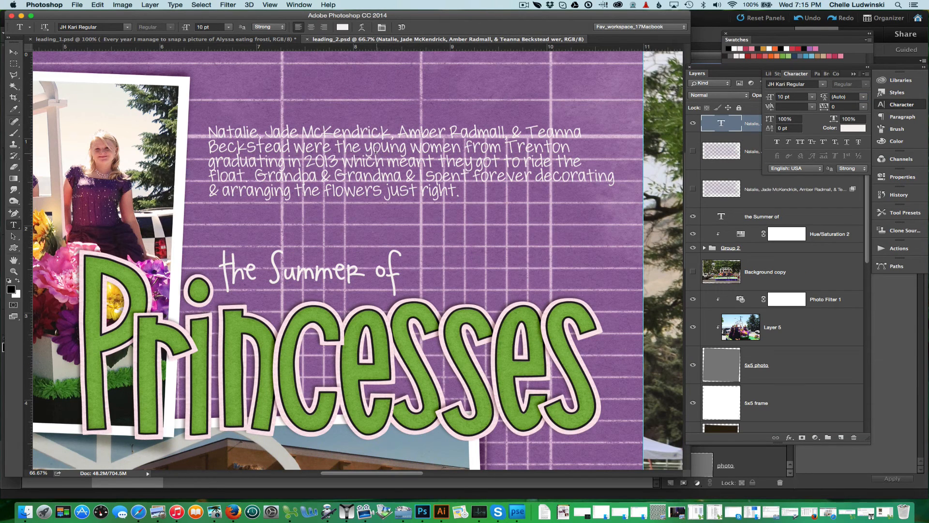
{"action": "left_click", "coordinate": [376, 149]}
{"action": "key", "text": "super+a"}
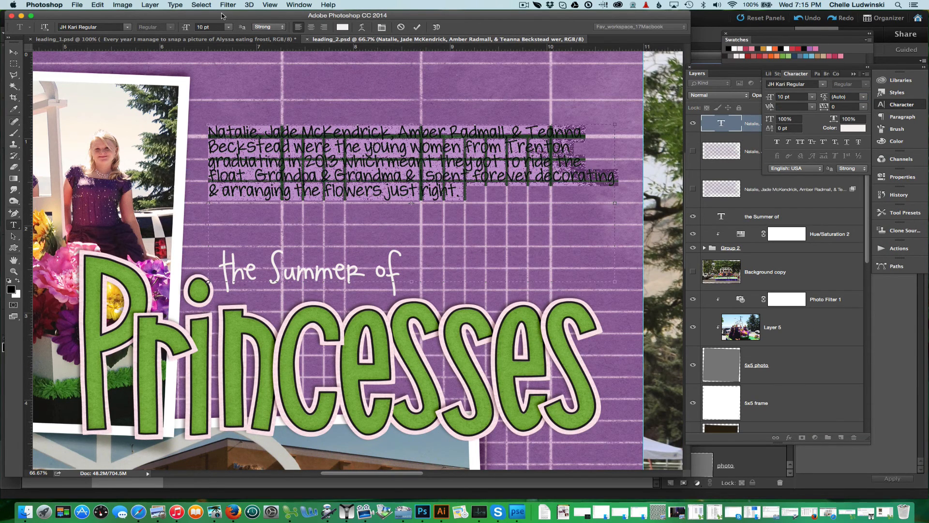
Set the paragraph text's leading to 18 pt and commit the edit.
{"action": "left_click", "coordinate": [864, 97]}
{"action": "left_click", "coordinate": [846, 161]}
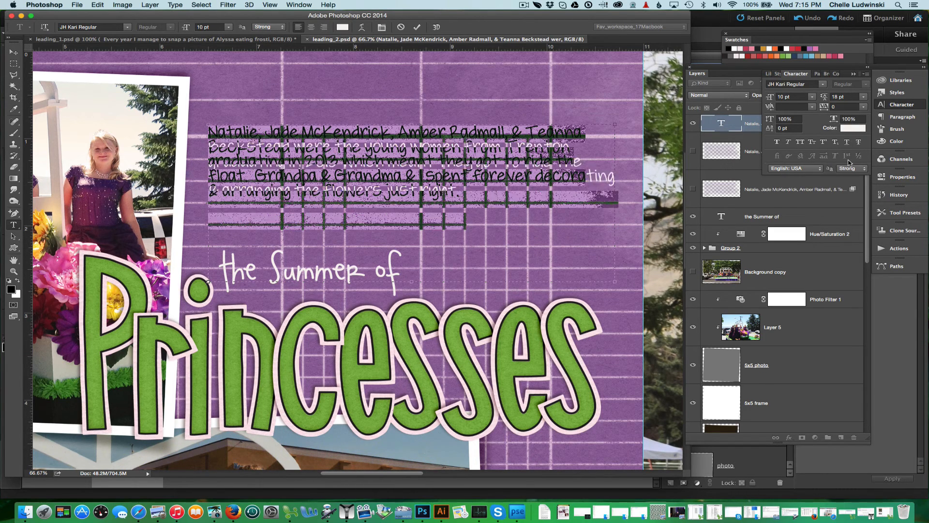
{"action": "left_click", "coordinate": [418, 28]}
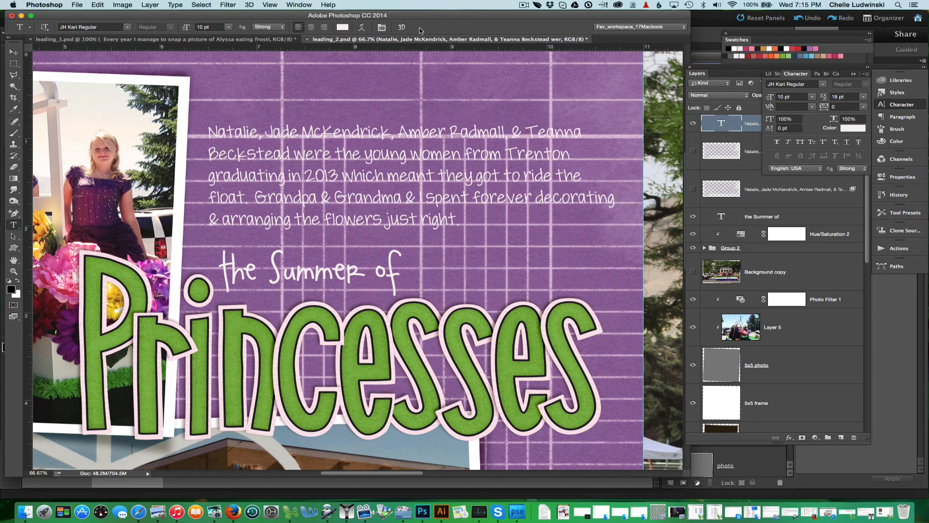